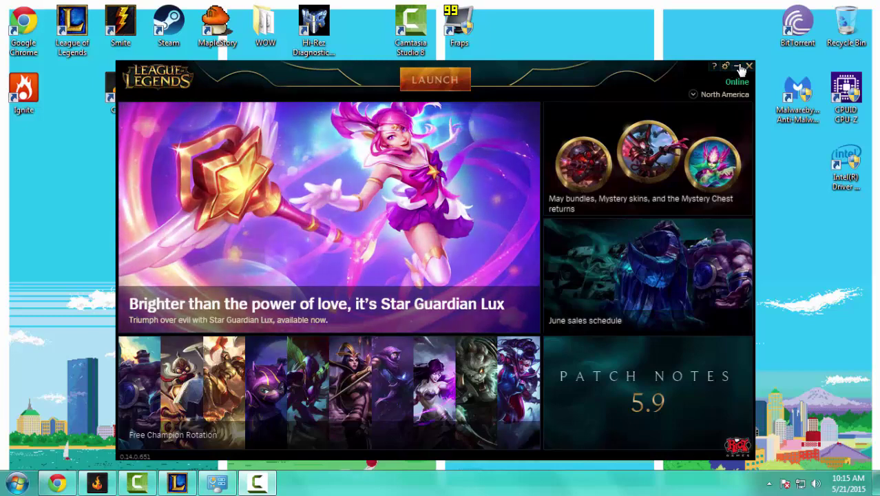
# Step: Minimize the League of Legends launcher to the desktop and bring up the Start menu
pyautogui.click(736, 66)
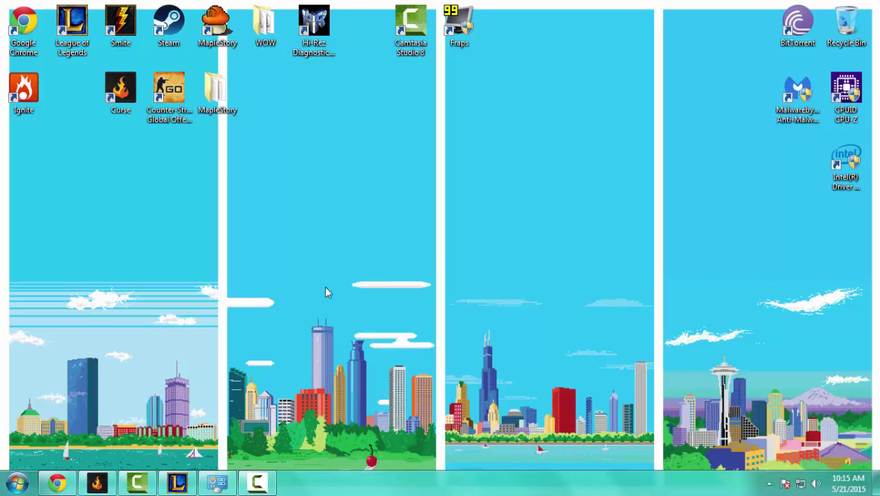
pyautogui.press('super')
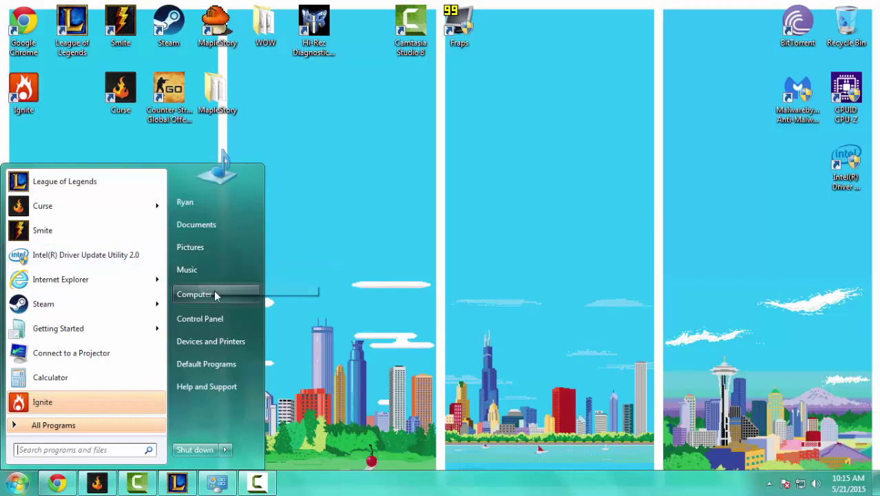
# Step: Browse to C:\Riot Games\League of Legends\Config and select game.cfg and input
pyautogui.click(196, 293)
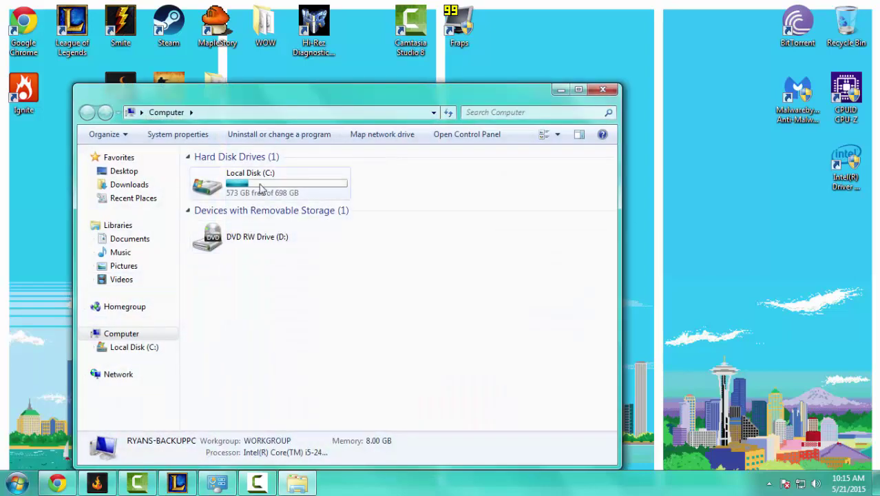
pyautogui.doubleClick(260, 187)
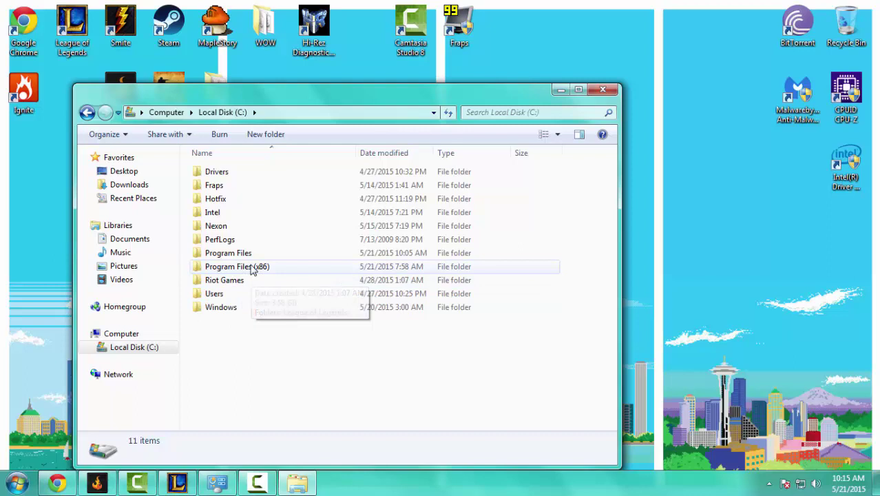
pyautogui.doubleClick(236, 286)
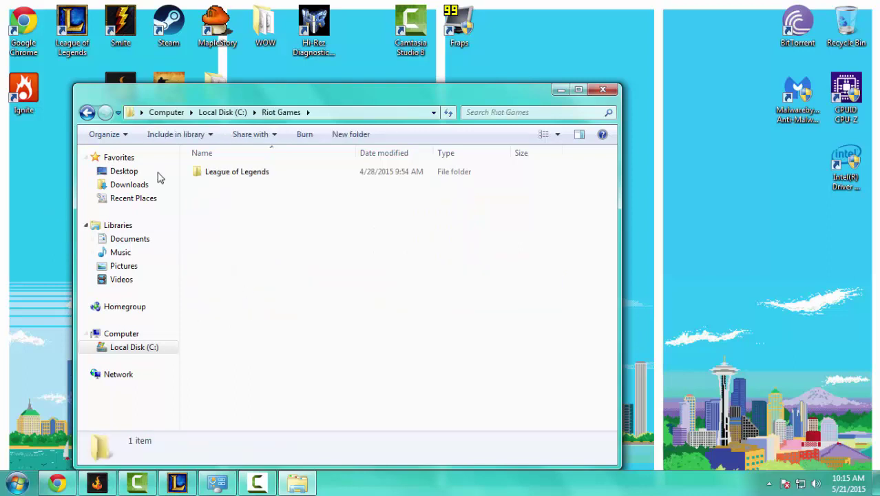
pyautogui.doubleClick(240, 178)
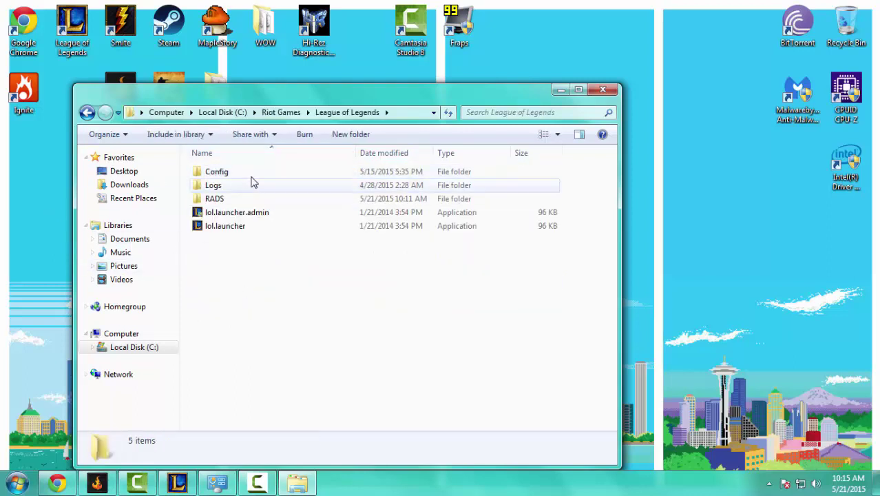
pyautogui.doubleClick(251, 173)
pyautogui.moveTo(255, 239); pyautogui.dragTo(226, 185)
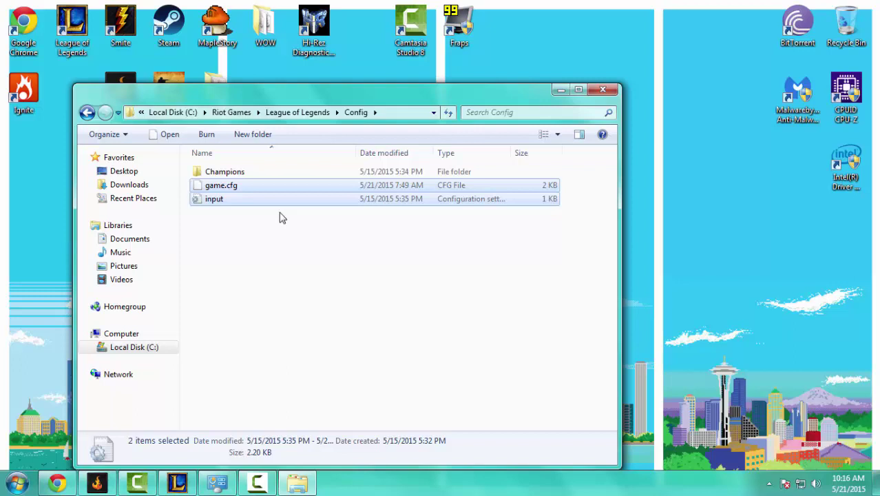
pyautogui.click(256, 482)
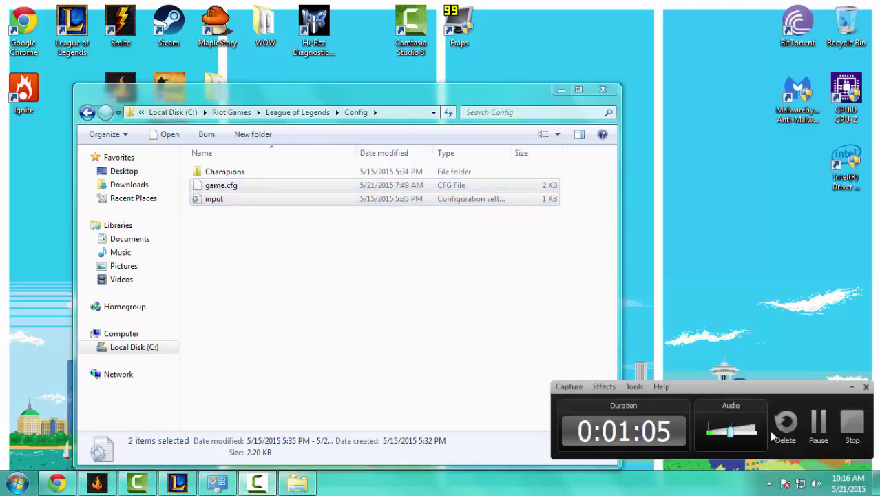
pyautogui.click(817, 423)
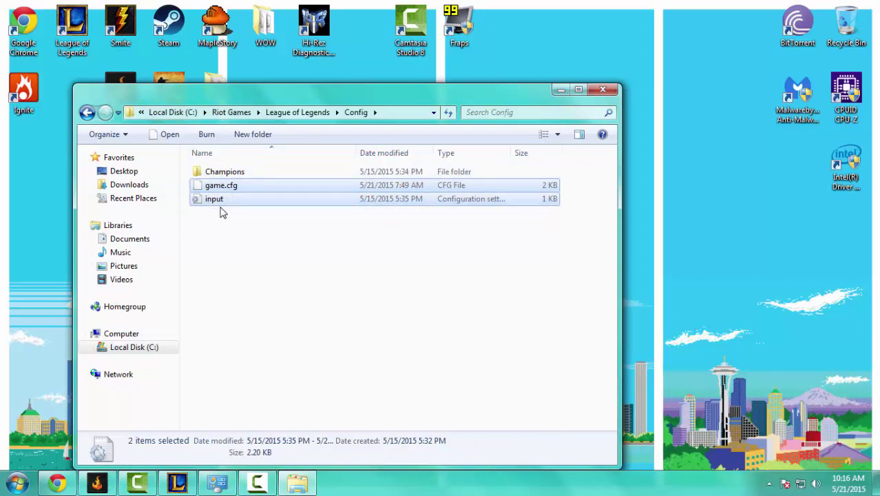
# Step: Open the RADS projects folder from the League of Legends folder
pyautogui.click(87, 112)
pyautogui.doubleClick(265, 199)
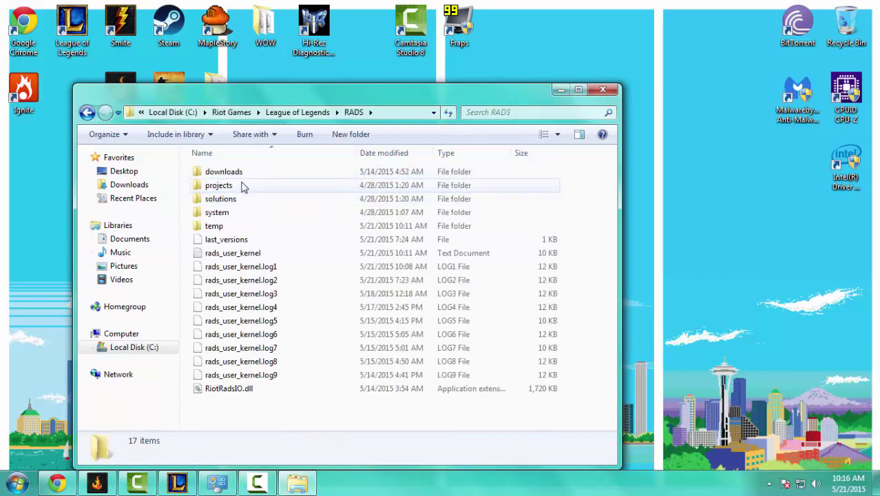
pyautogui.doubleClick(245, 184)
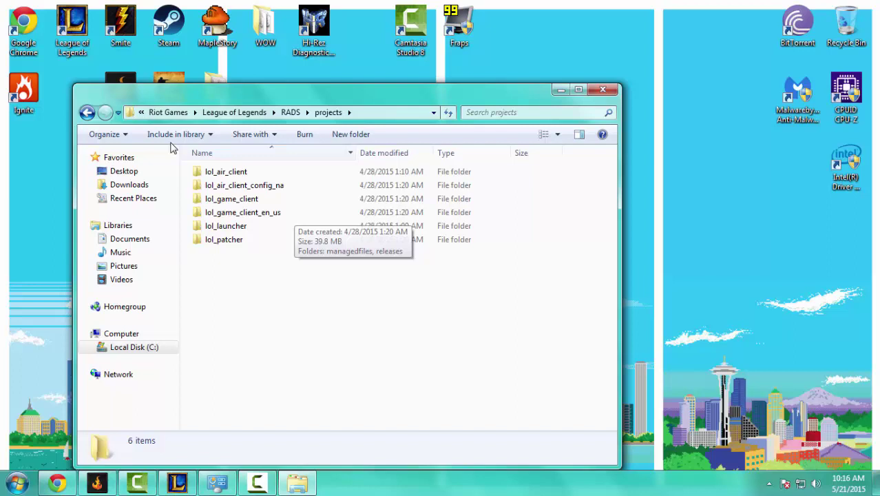
# Step: Return to the Config folder and reselect the input and game.cfg files
pyautogui.click(87, 113)
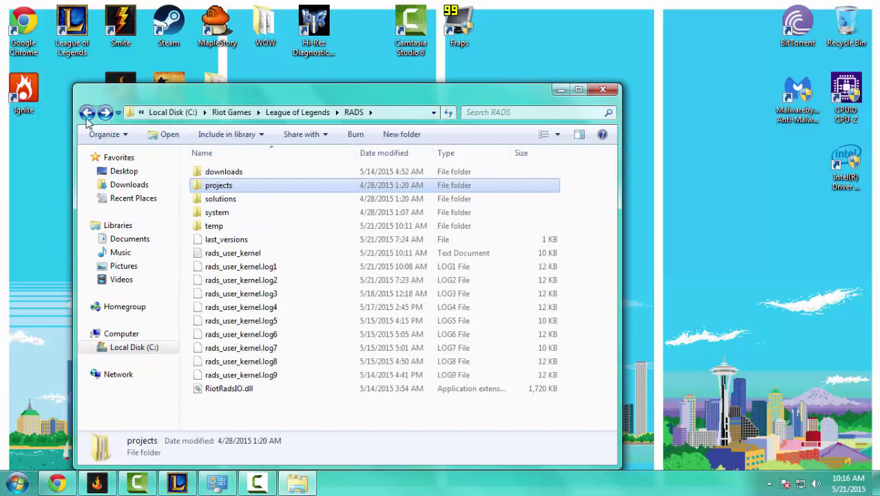
pyautogui.click(87, 112)
pyautogui.doubleClick(244, 172)
pyautogui.click(230, 197)
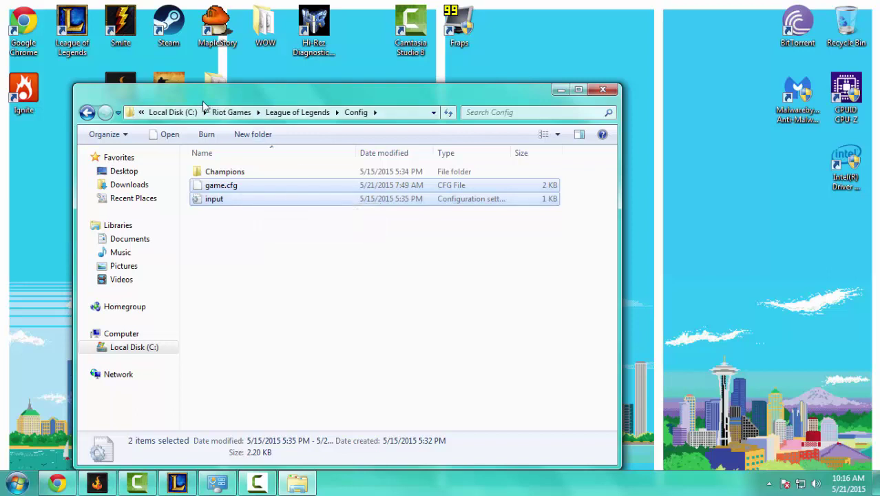
# Step: Go back to RADS\projects, cancelling an accidental drag of the lol_game_client folder
pyautogui.click(87, 113)
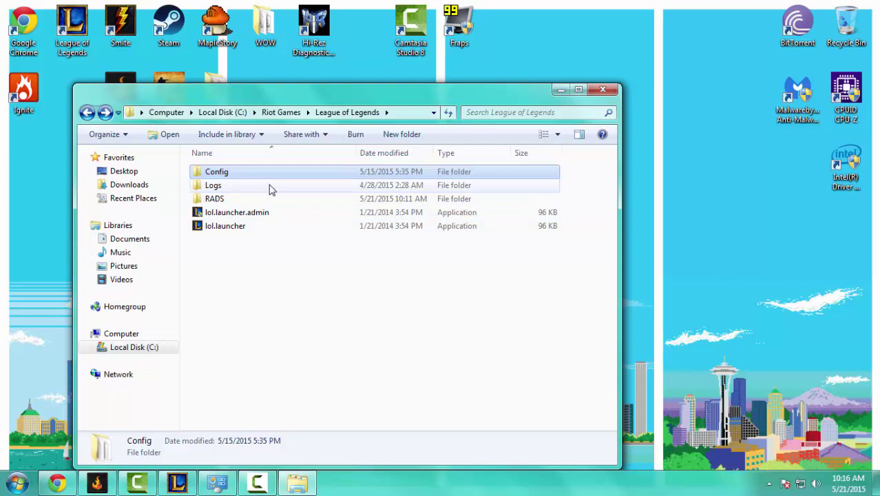
pyautogui.doubleClick(220, 198)
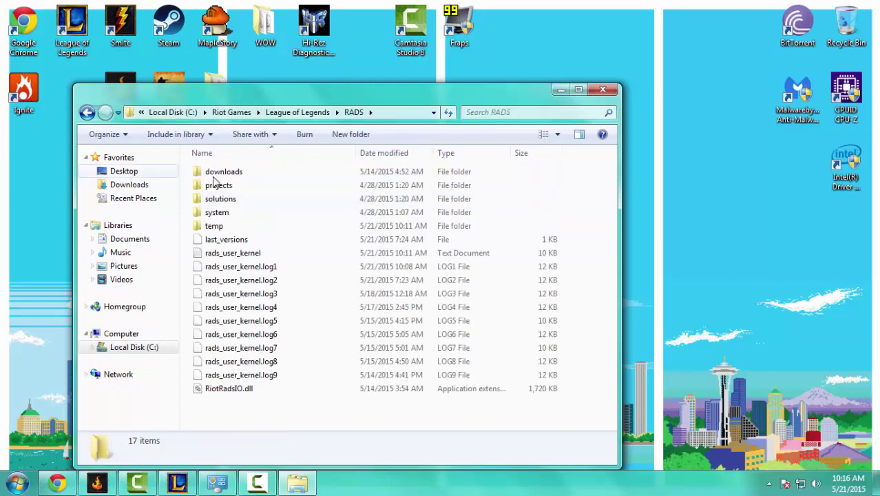
pyautogui.doubleClick(217, 184)
pyautogui.moveTo(237, 199); pyautogui.dragTo(271, 295)
pyautogui.click(271, 295)
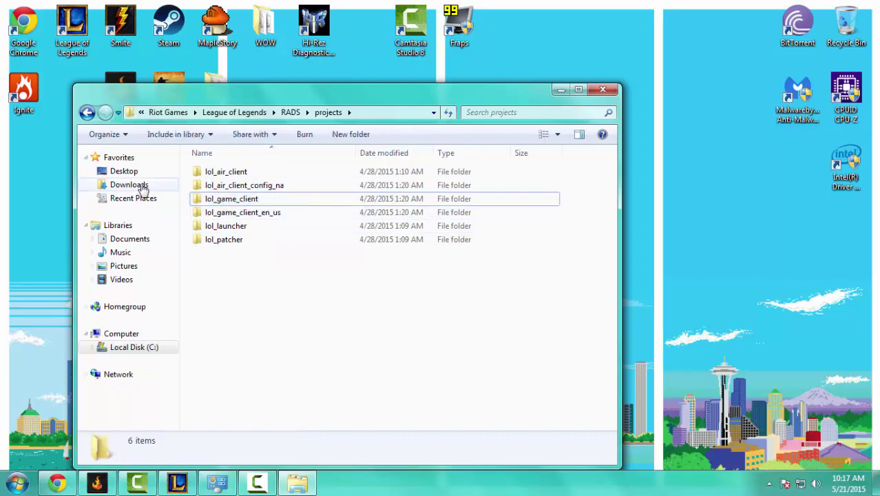
# Step: Restore the League of Legends launcher and choose Repair from its ? Help menu
pyautogui.click(612, 92)
pyautogui.click(177, 482)
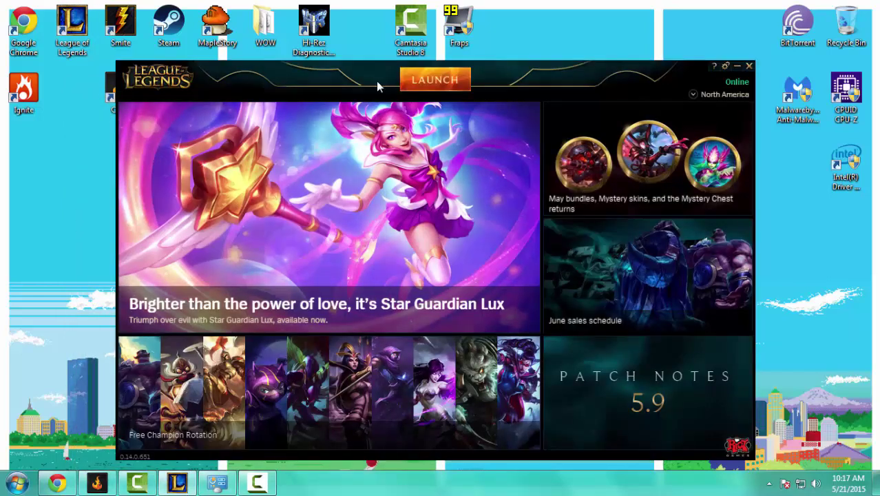
pyautogui.click(714, 68)
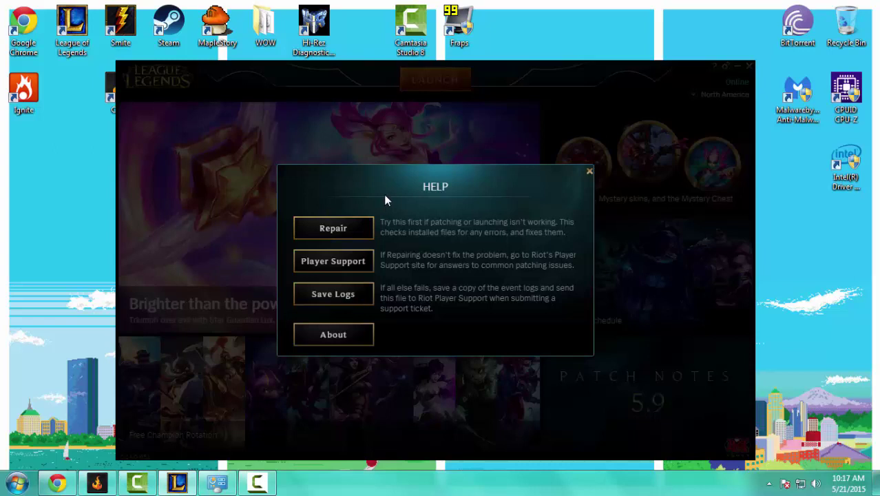
pyautogui.click(590, 172)
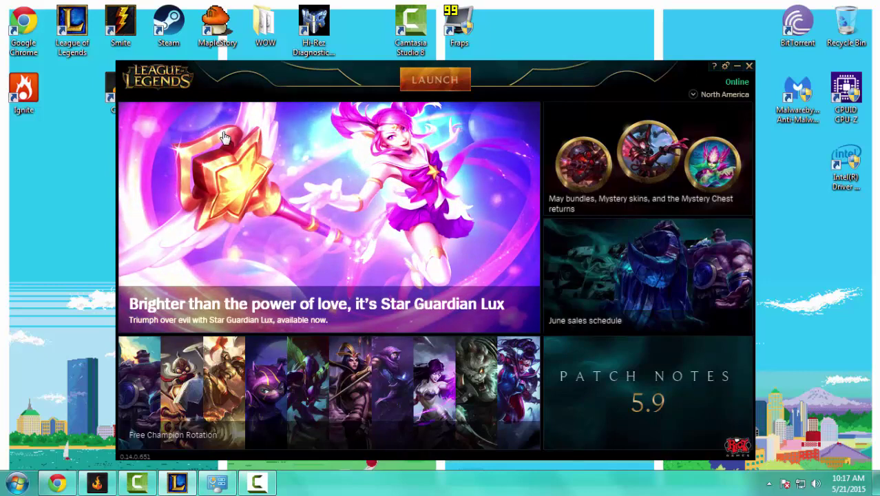
pyautogui.press('super')
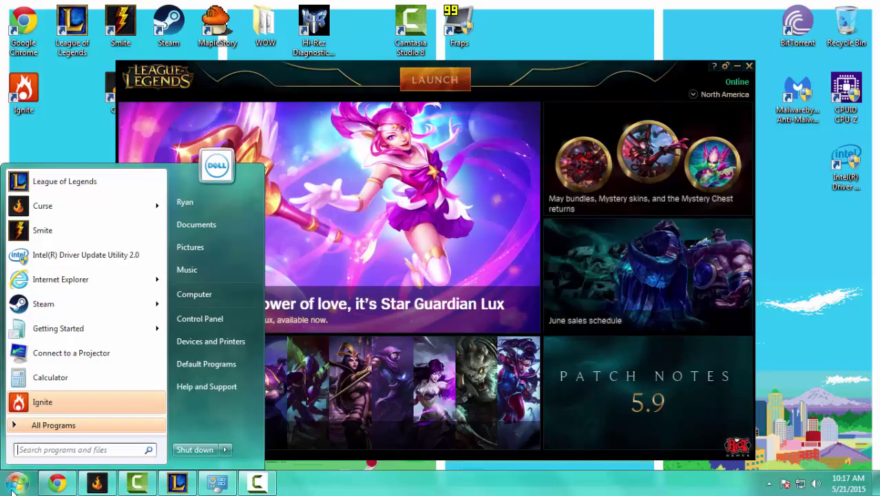
pyautogui.click(194, 293)
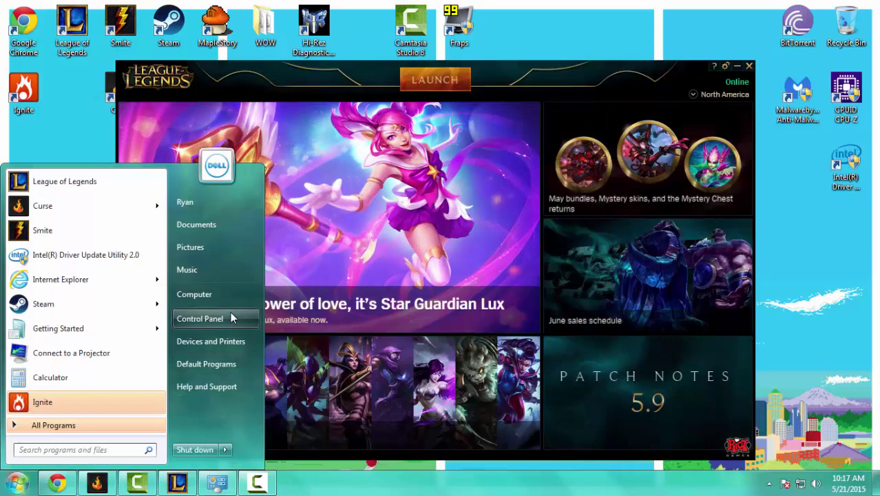
pyautogui.click(200, 318)
pyautogui.click(290, 256)
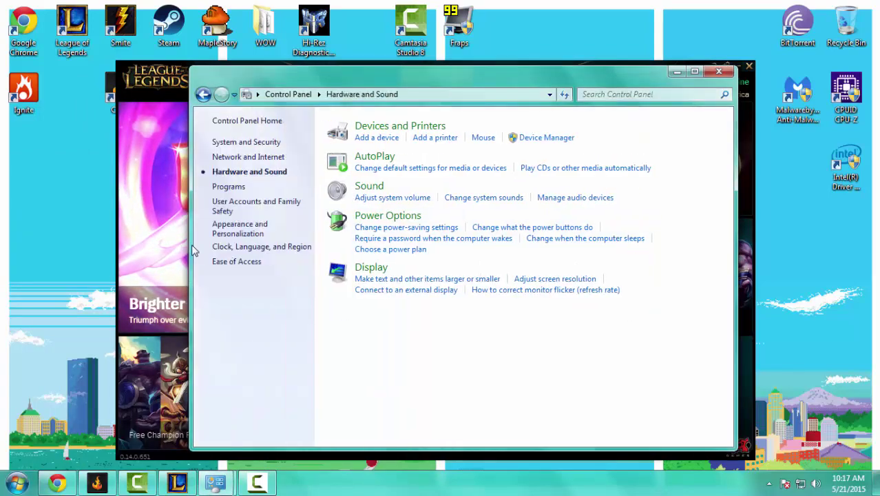
pyautogui.click(553, 140)
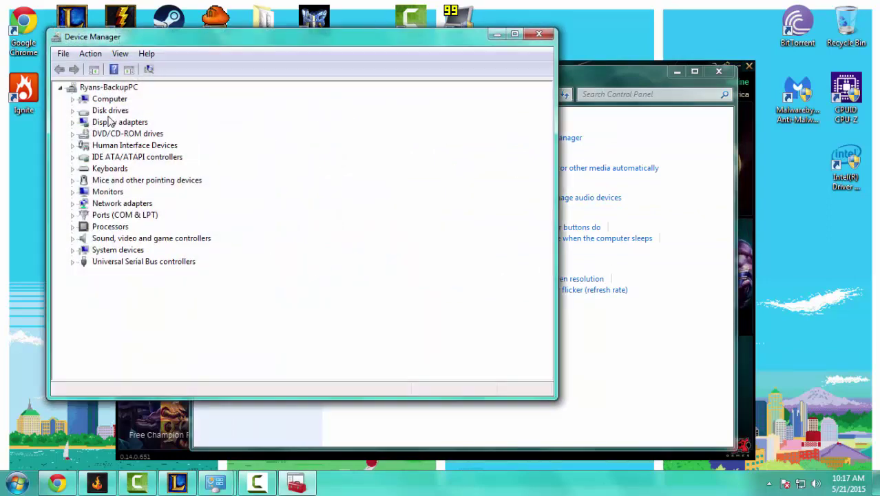
pyautogui.click(72, 122)
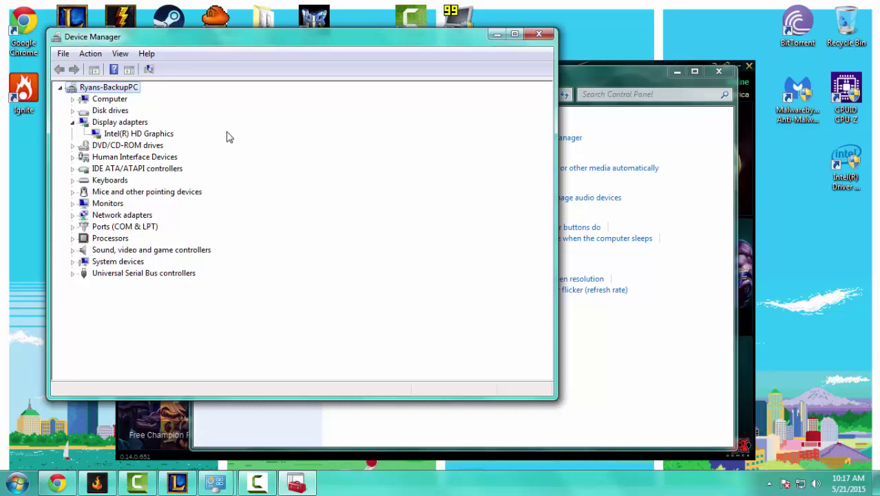
pyautogui.click(147, 138)
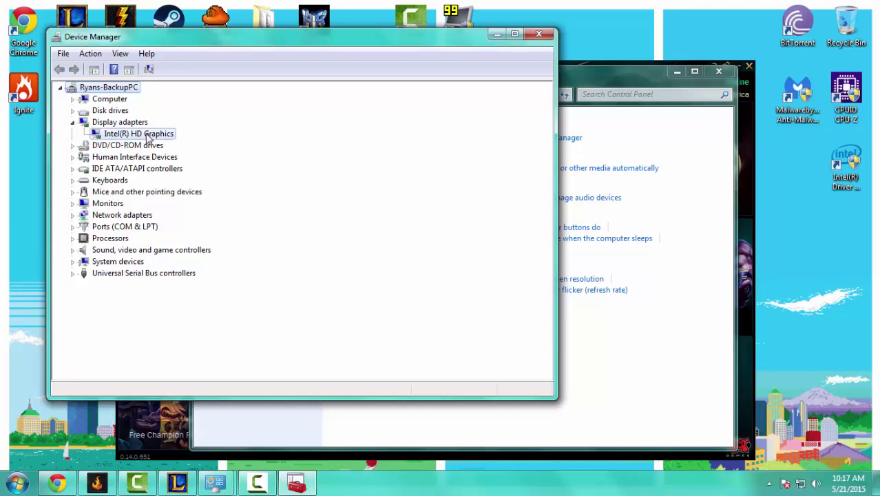
pyautogui.rightClick(147, 138)
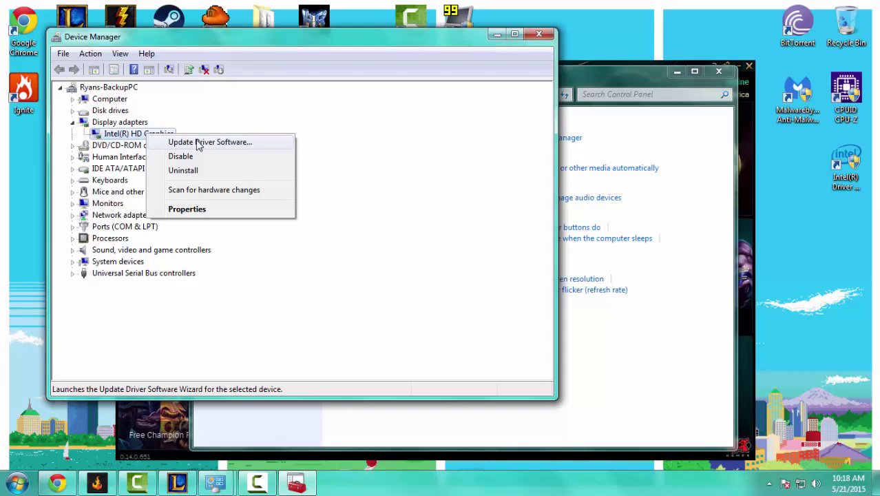
pyautogui.click(221, 328)
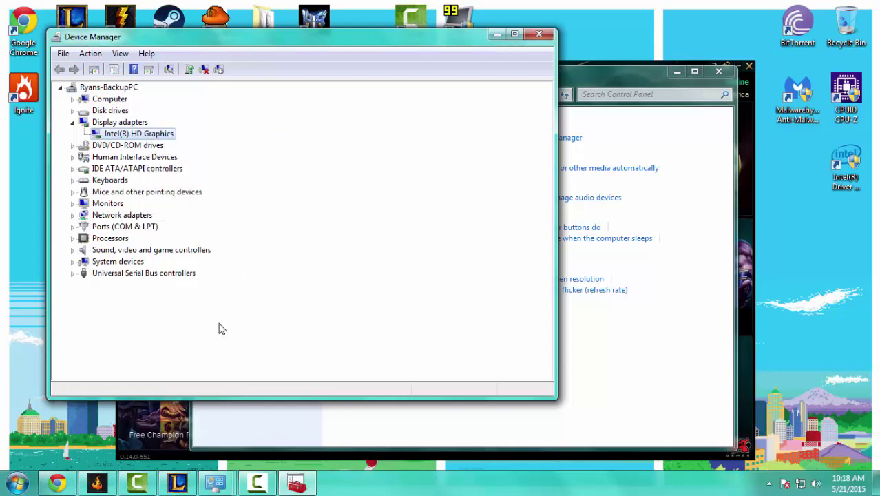
pyautogui.click(540, 36)
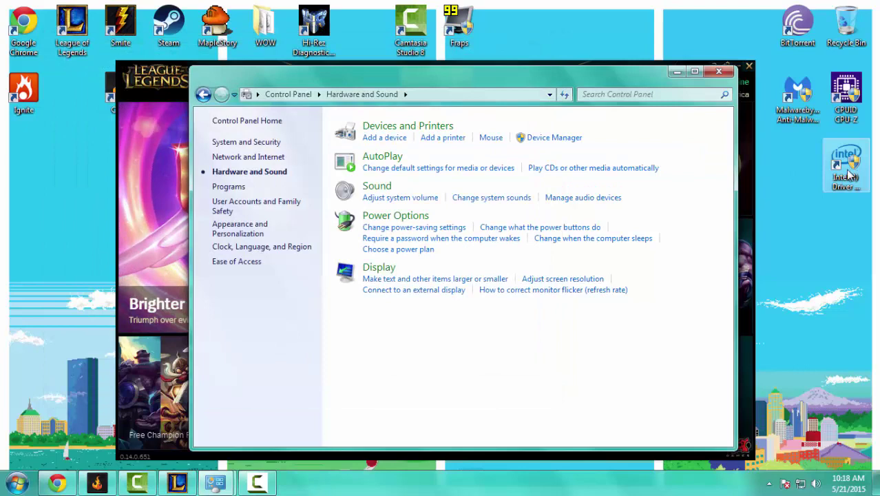
pyautogui.click(848, 175)
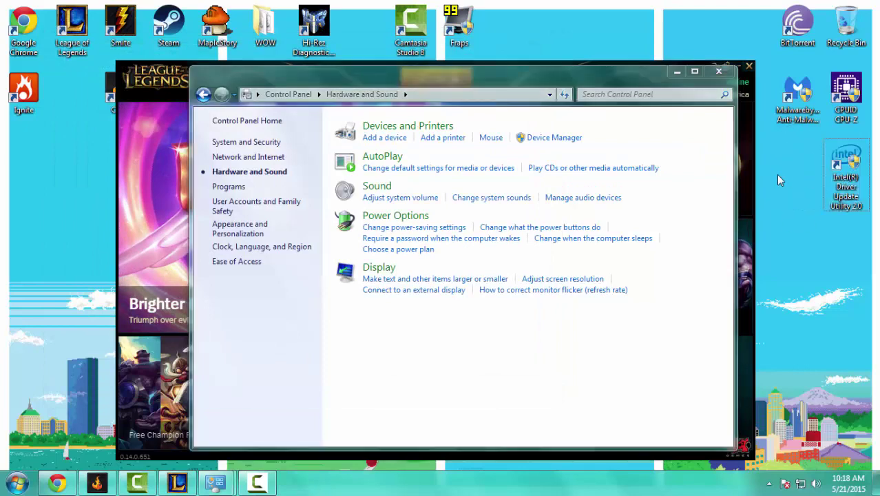
pyautogui.click(722, 72)
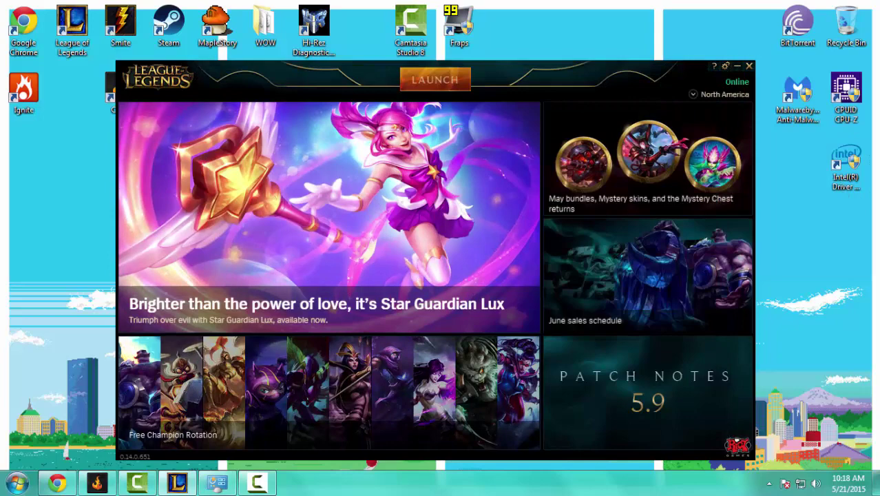
pyautogui.click(17, 482)
pyautogui.click(217, 231)
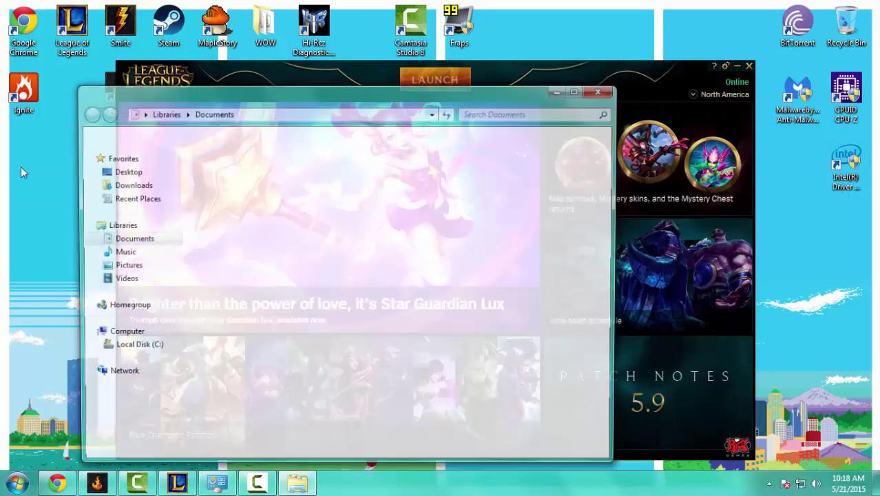
pyautogui.click(603, 91)
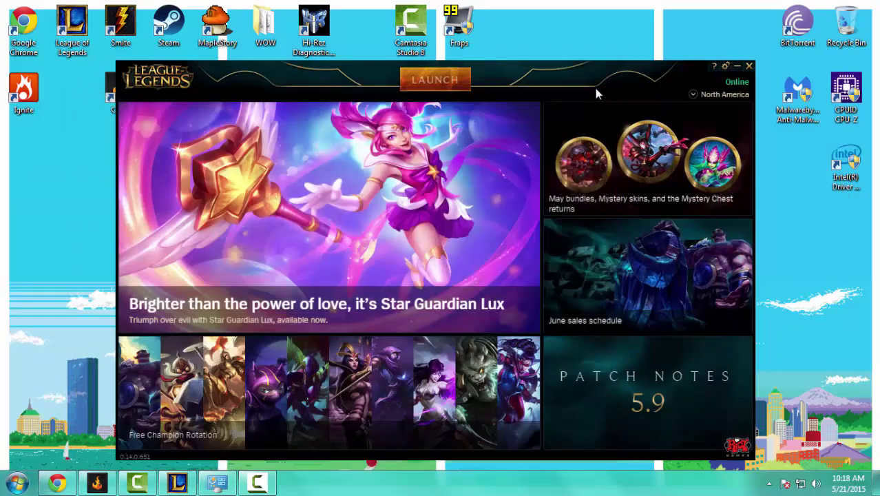